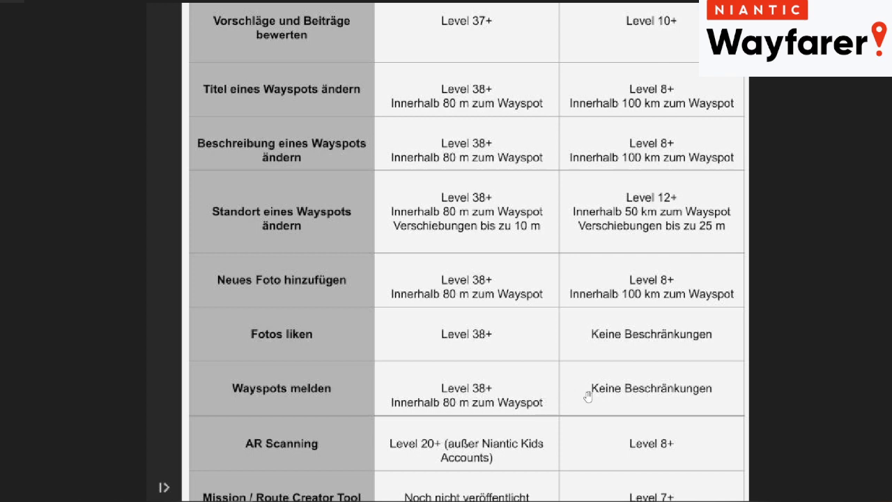
key("ctrl+minus")
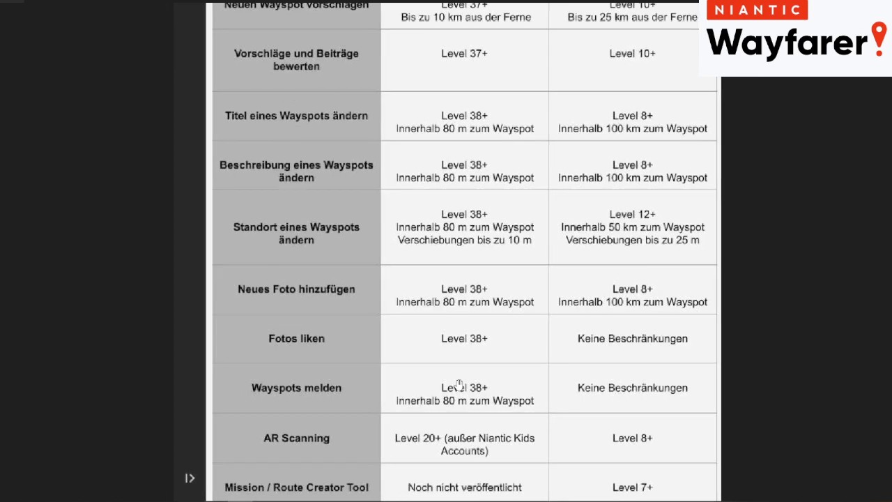
scroll(457, 277, "down", 1)
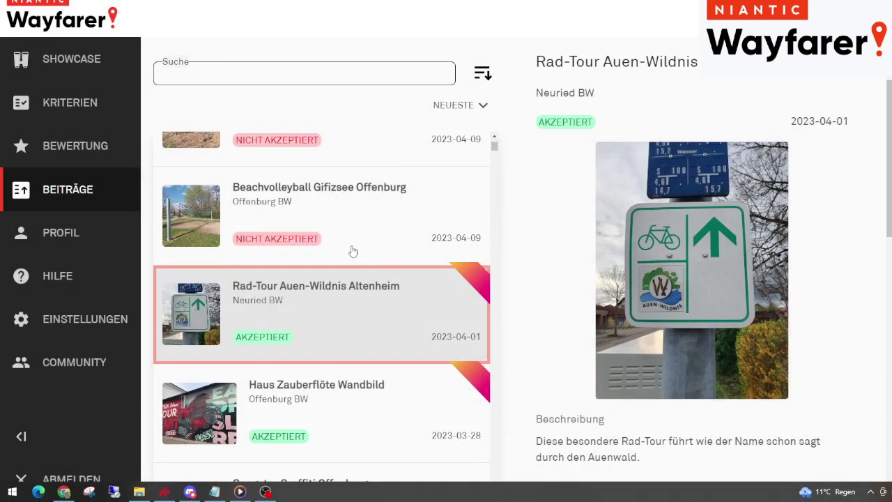
Step: Open the review section, mark all "Gedichten Steen" photos as meeting the criteria ("Alle Fotos erfüllen die Kriterien"), and submit the review
left_click(97, 153)
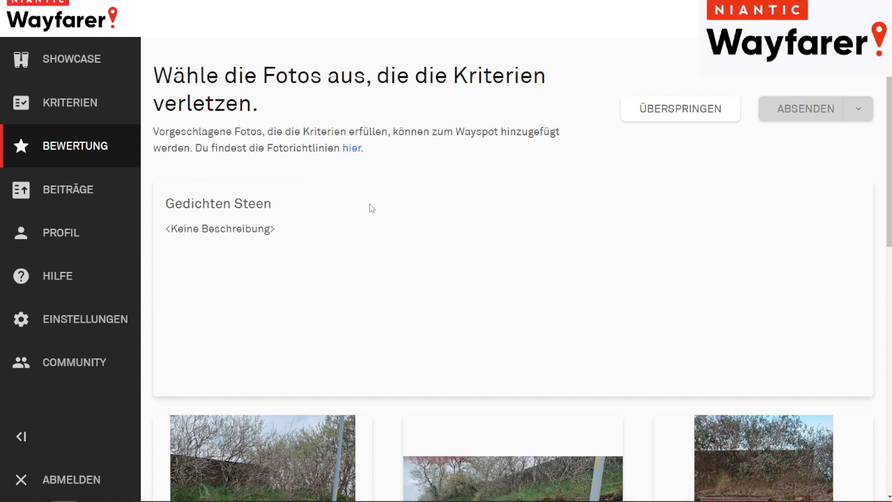
scroll(370, 209, "down", 5)
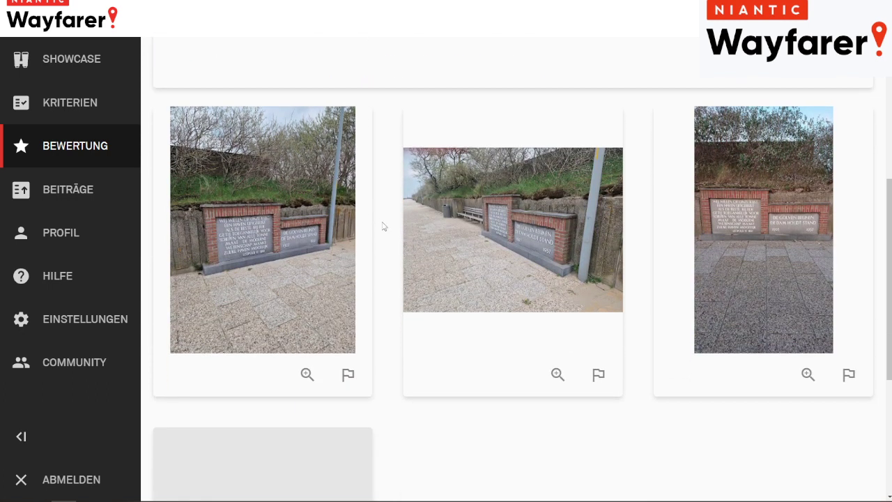
scroll(388, 229, "down", 2)
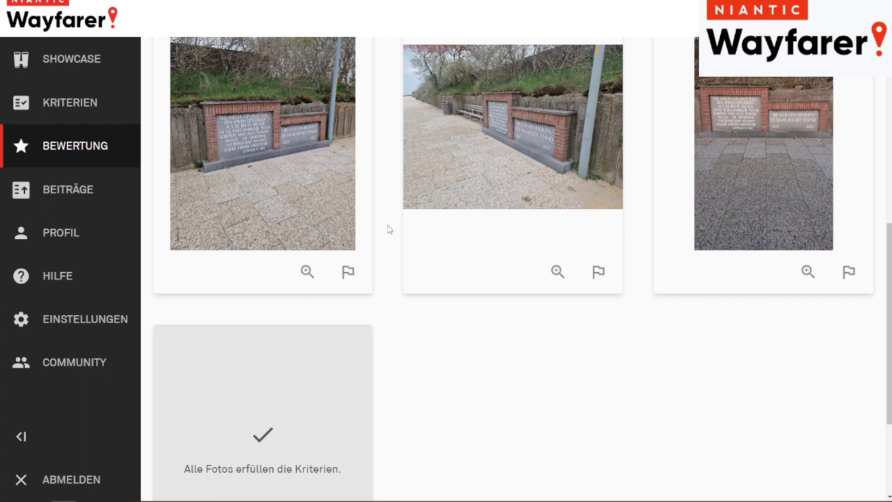
scroll(389, 229, "up", 2)
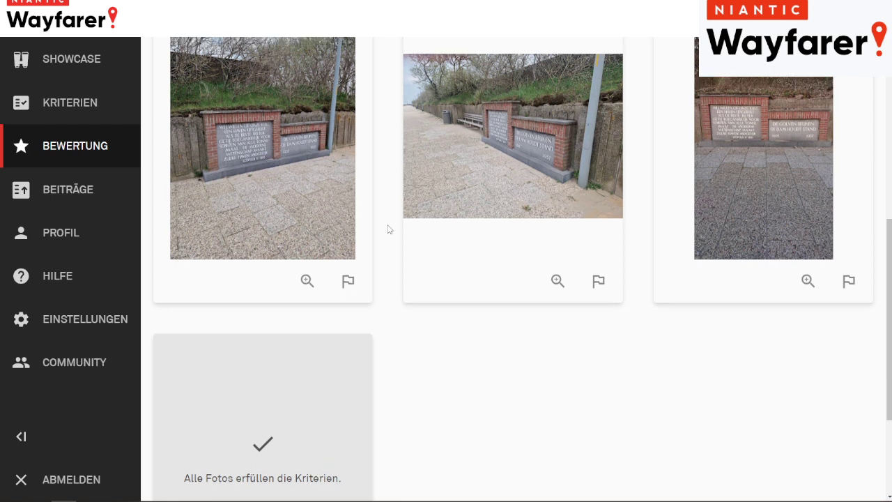
scroll(388, 229, "down", 4)
left_click(286, 297)
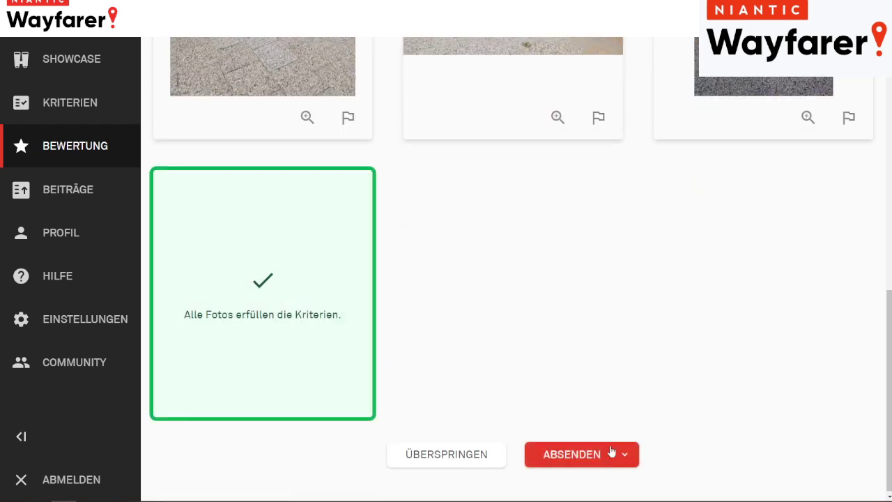
left_click(559, 454)
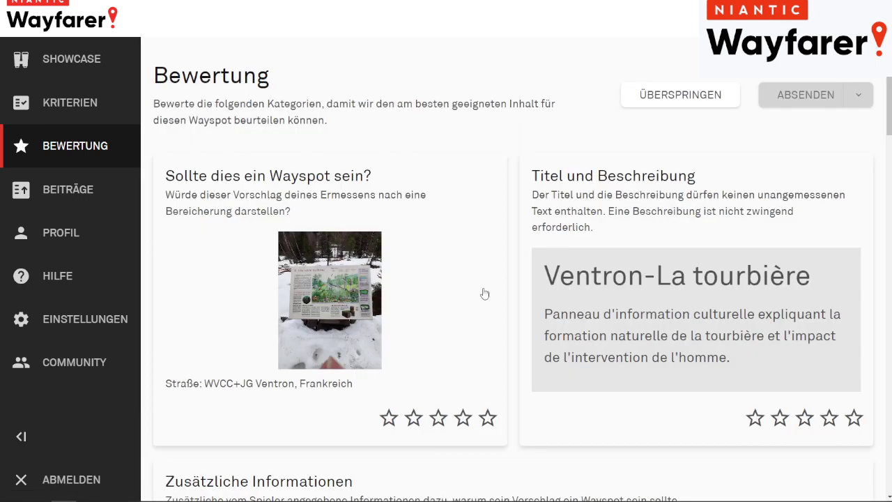
Step: Inspect the main photo and the supporting photo of the "Ventron-La tourbière" nomination at full size
scroll(509, 286, "down", 2)
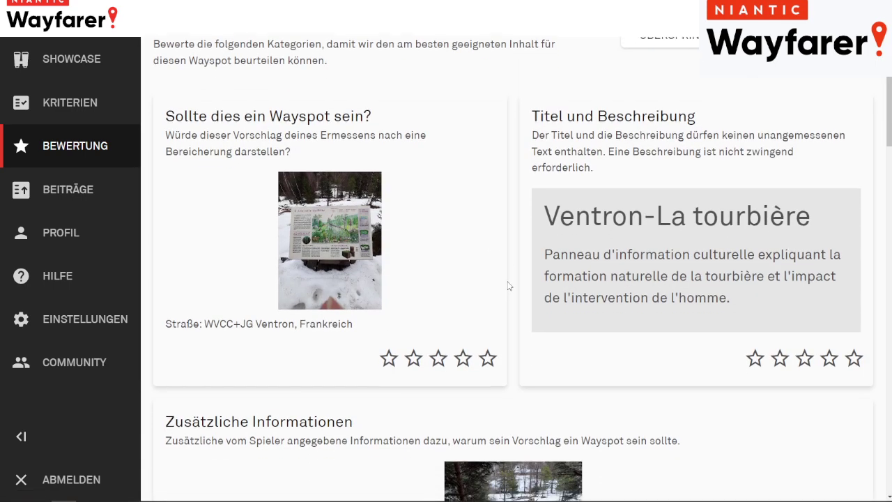
scroll(509, 286, "up", 2)
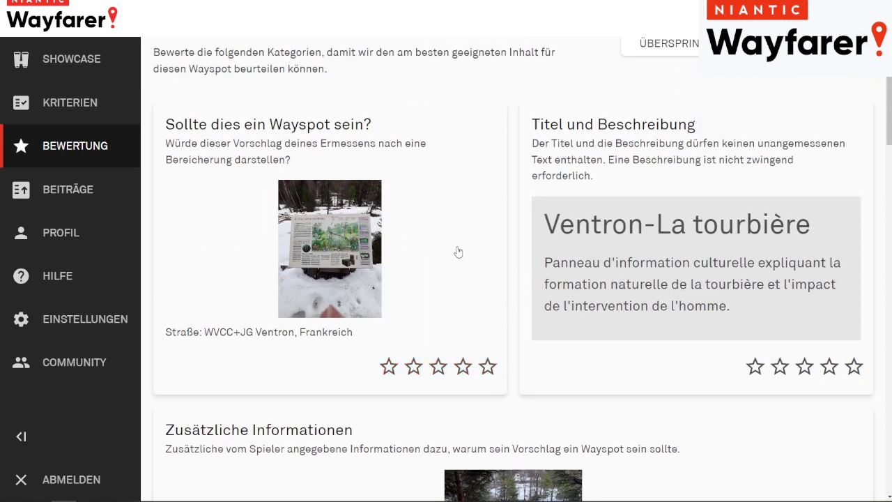
left_click(323, 251)
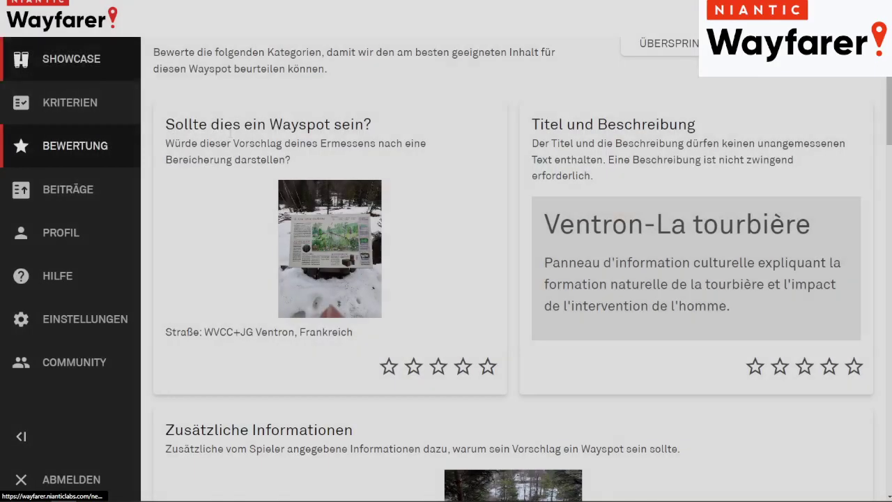
left_click(22, 9)
scroll(516, 311, "down", 3)
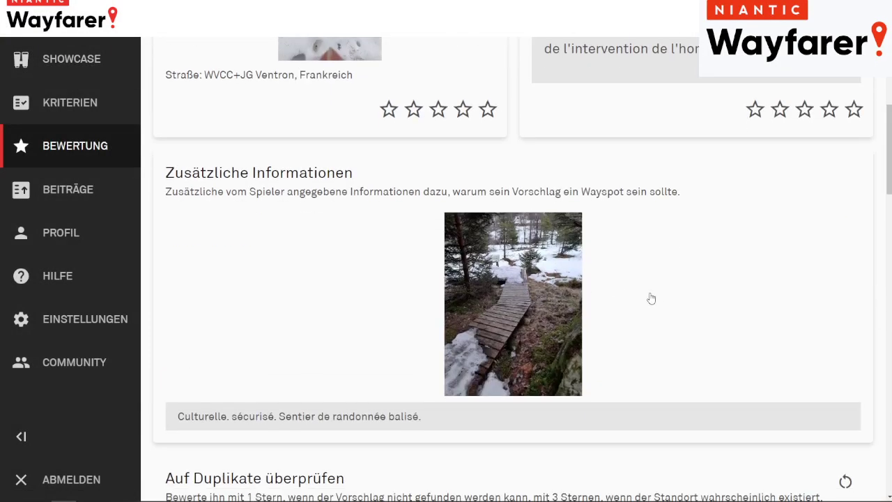
left_click(499, 272)
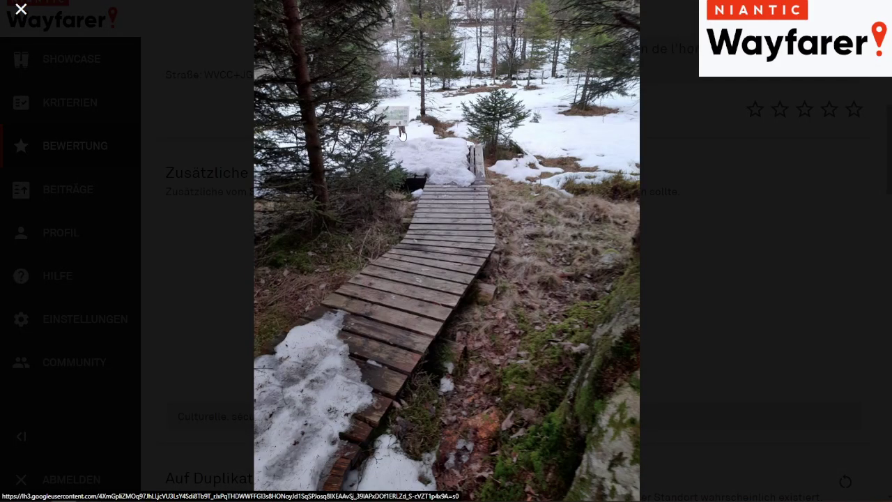
left_click(21, 10)
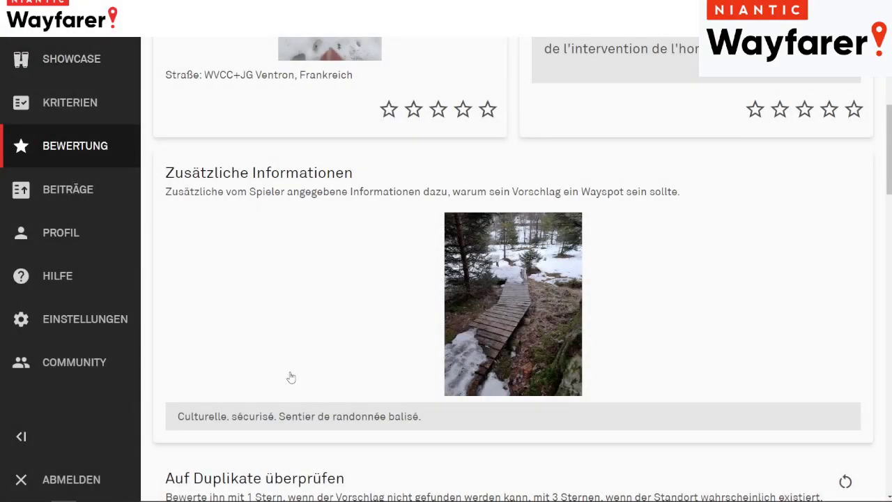
Step: Check the nomination's location on the satellite map at closer zoom and rate its location accuracy 3 stars
scroll(189, 335, "down", 5)
scroll(162, 304, "down", 1)
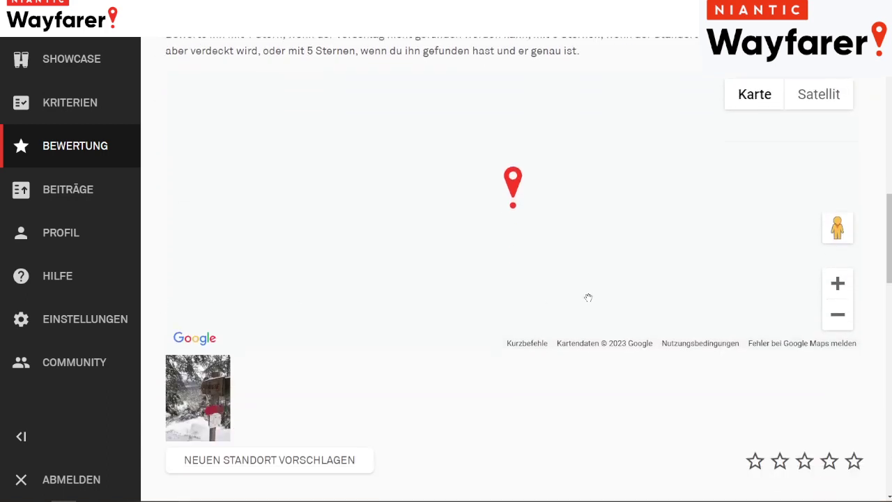
left_click(800, 103)
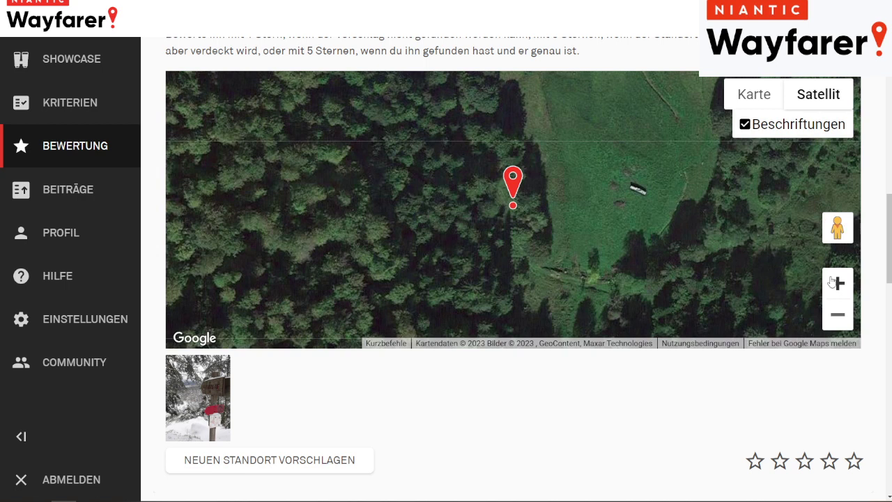
left_click(837, 284)
mouse_move(601, 256)
left_mouse_down()
mouse_move(596, 223)
mouse_move(609, 240)
left_mouse_up()
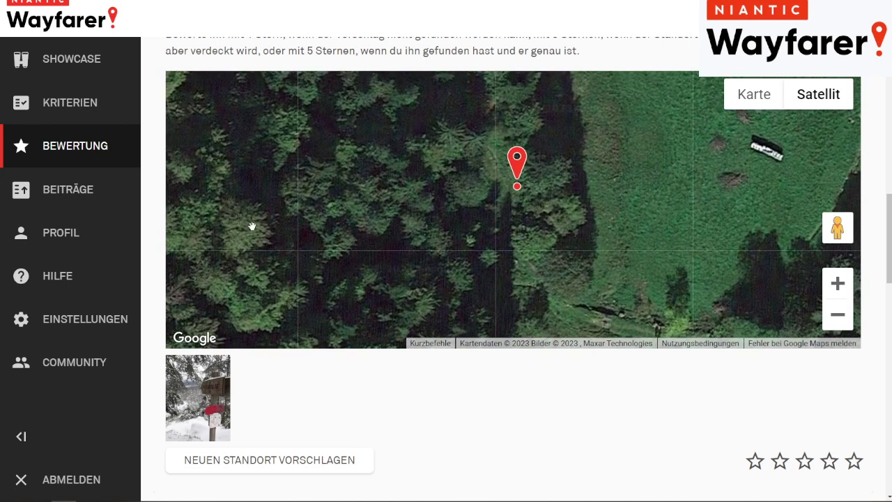
scroll(155, 201, "up", 1)
scroll(155, 201, "up", 6)
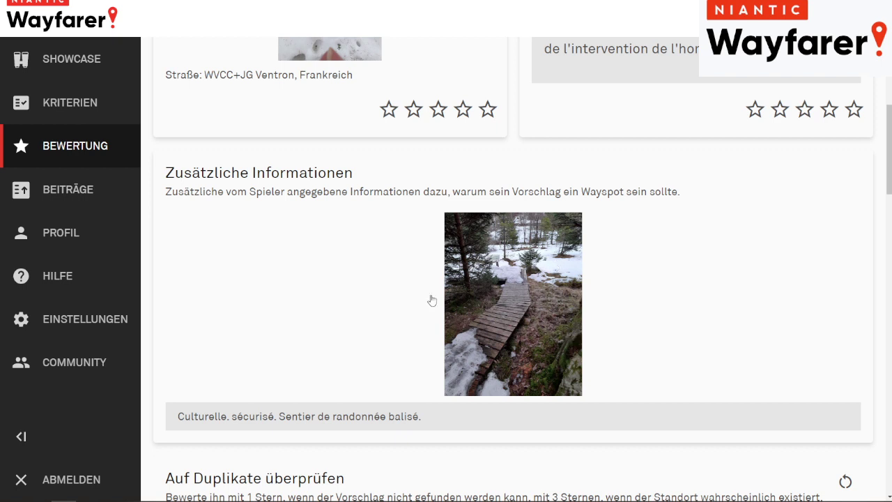
scroll(153, 303, "down", 7)
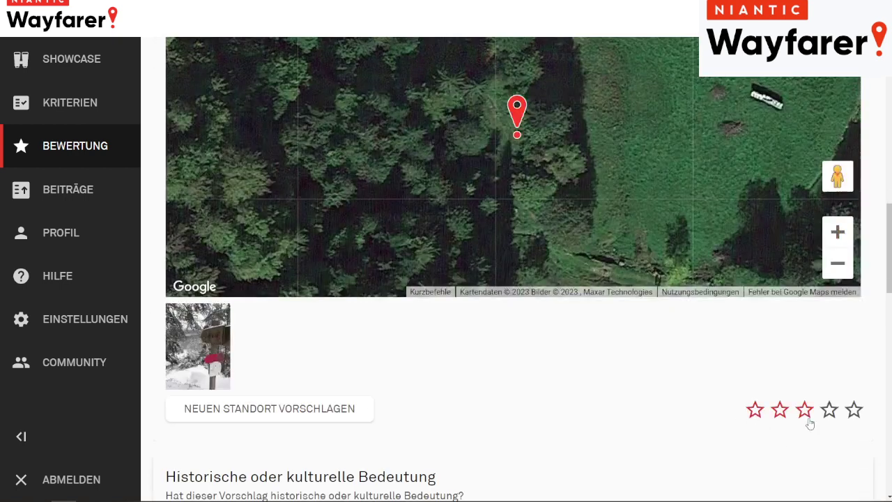
left_click(807, 416)
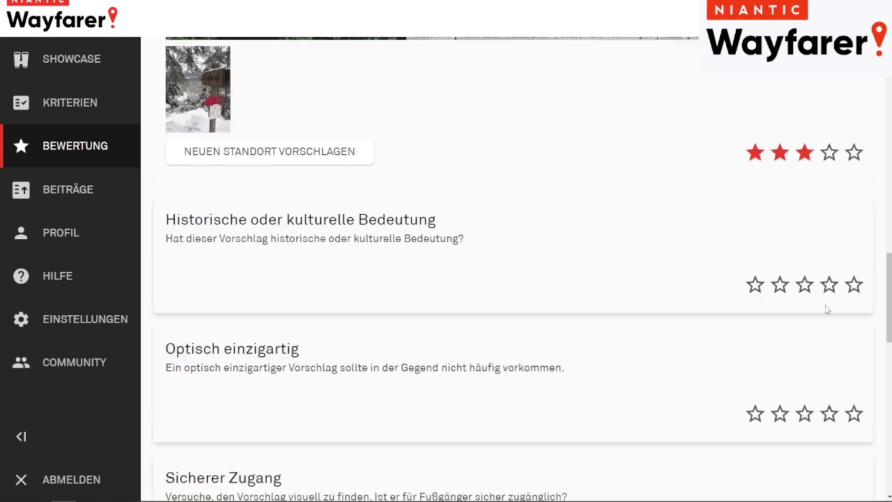
Step: Rate "Historische oder kulturelle Bedeutung", "Optisch einzigartig" and "Sicherer Zugang" with 5 stars each
left_click(842, 294)
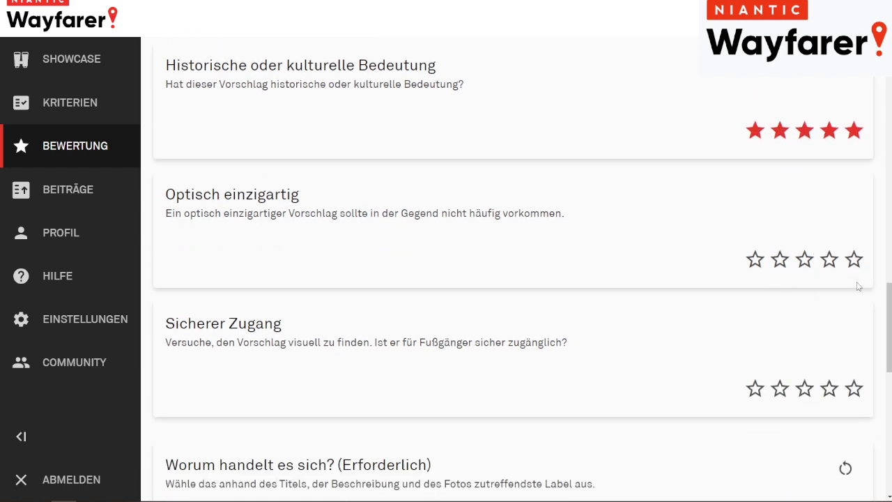
left_click(854, 261)
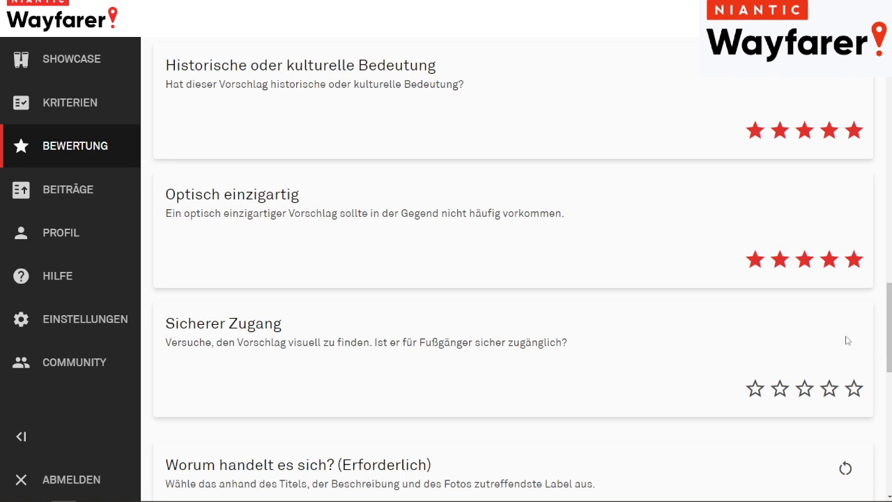
scroll(848, 340, "down", 2)
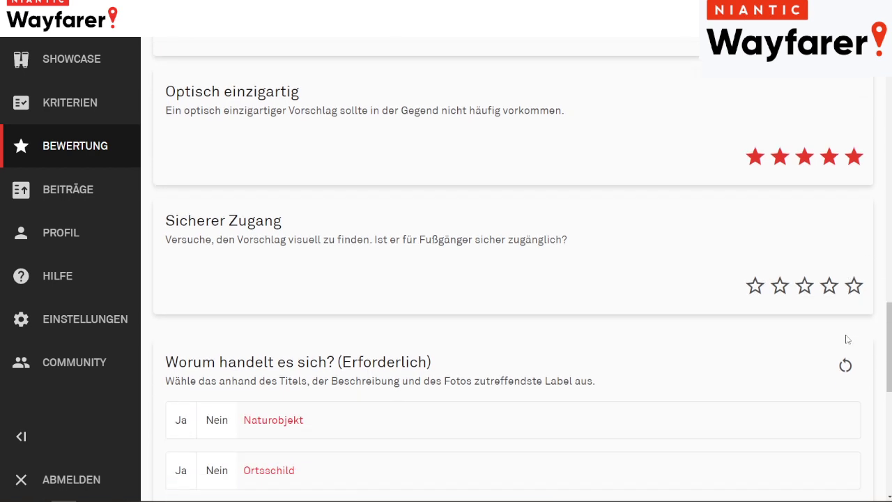
left_click(855, 287)
scroll(867, 339, "down", 3)
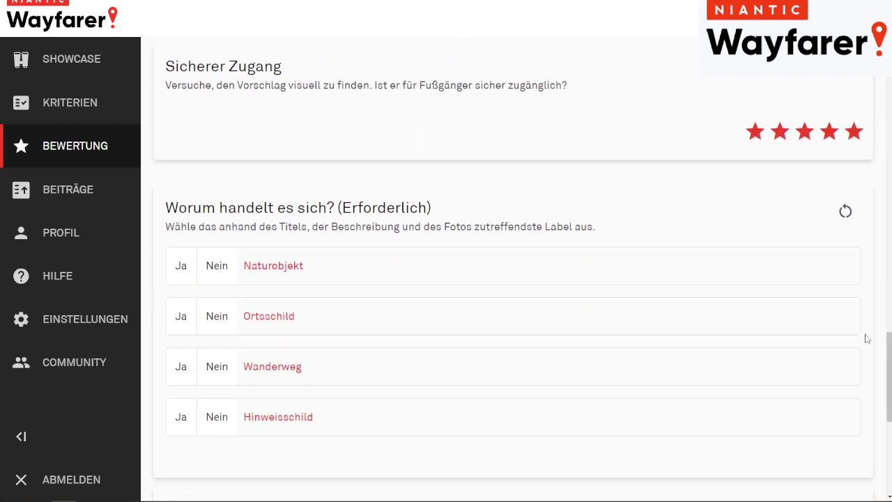